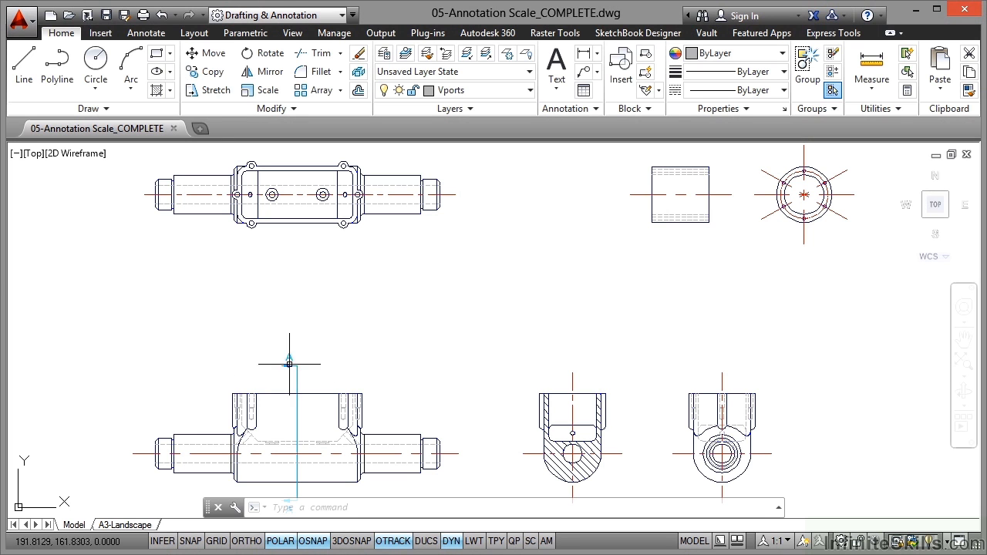
Step: Open the A3-Landscape layout, zoom in to read the viewport scale labels, then zoom extents
left_click(126, 525)
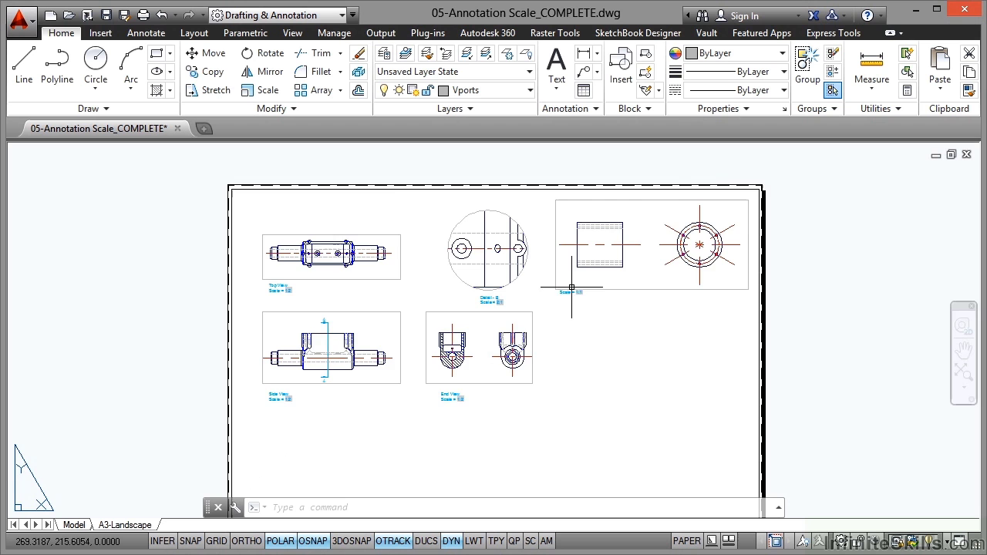
scroll(573, 291, "up", 4)
scroll(573, 294, "up", 2)
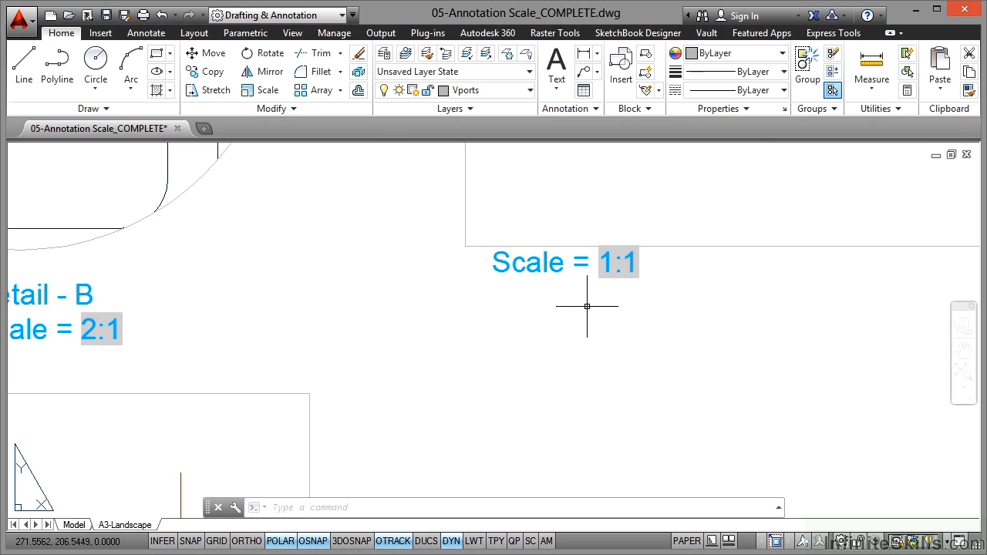
middle_click(587, 306)
middle_click(587, 307)
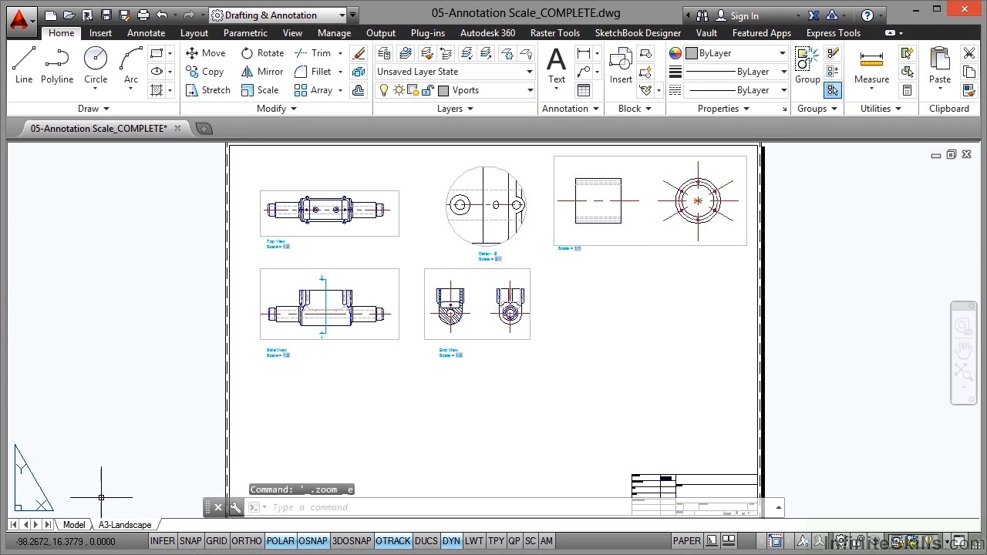
Step: Go back to model space, close in on the end views, and set annotation scale 1:1
left_click(74, 525)
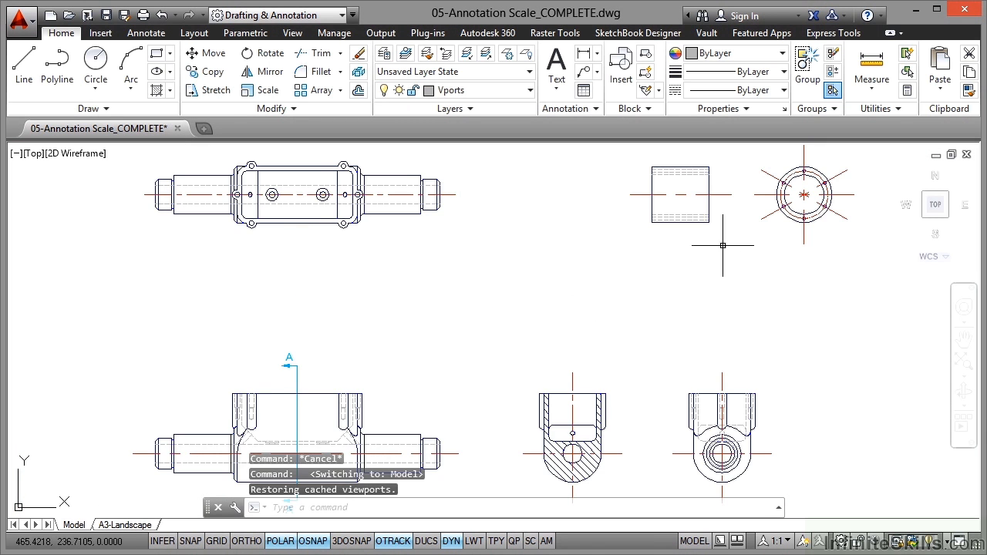
mouse_move(723, 245)
middle_mouse_down()
mouse_move(595, 304)
mouse_move(592, 286)
mouse_move(532, 370)
middle_mouse_up()
scroll(592, 287, "up", 4)
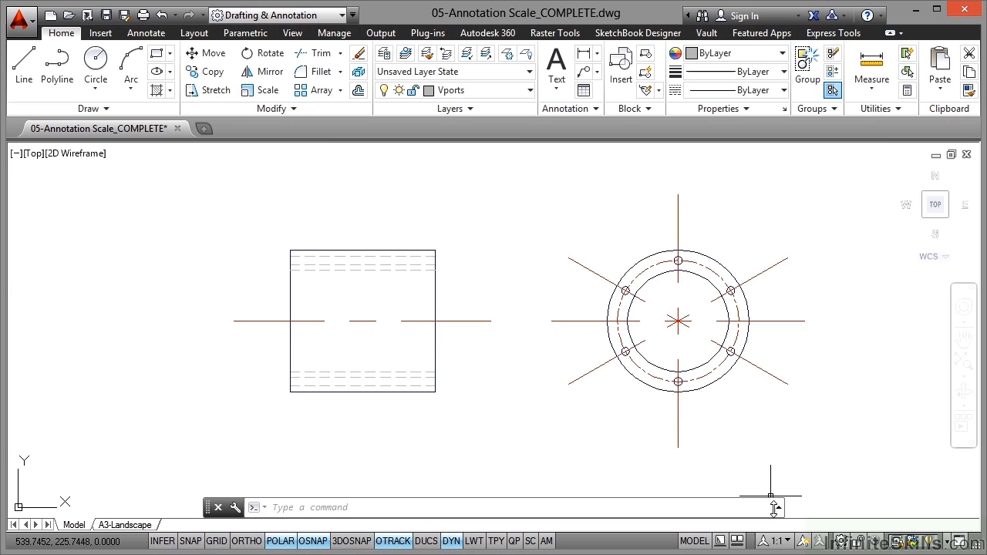
left_click(777, 542)
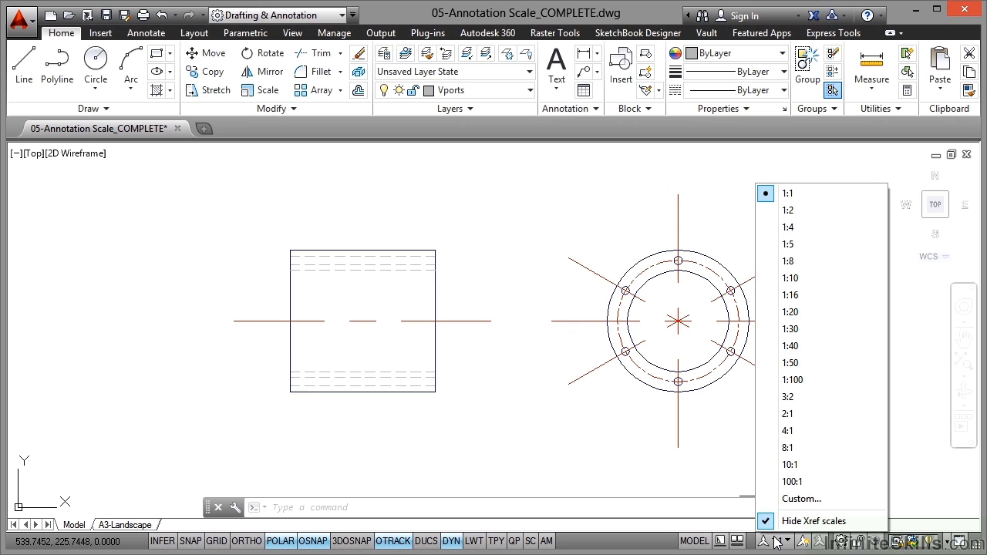
left_click(790, 194)
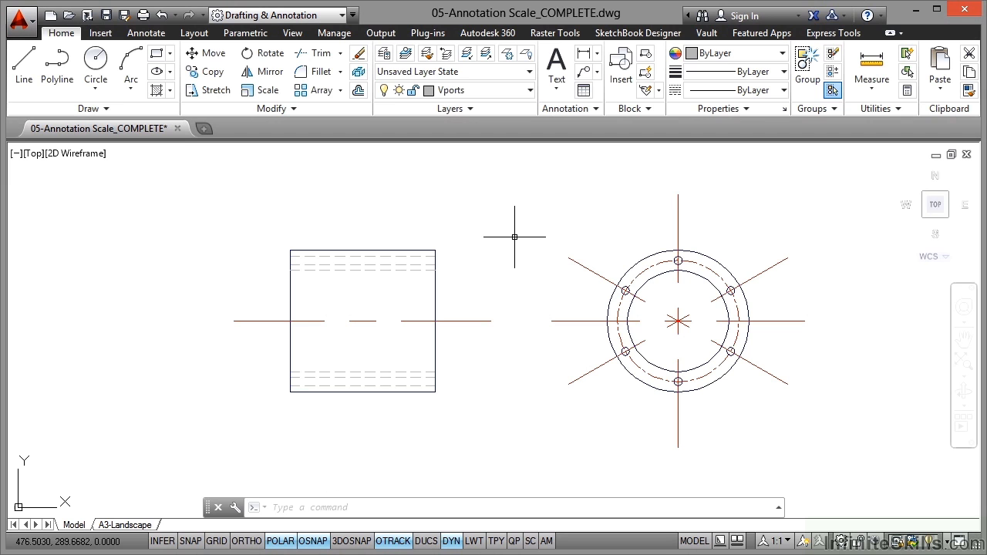
Step: Choose Dimensions from the Home tab layer list as the current layer
left_click(530, 92)
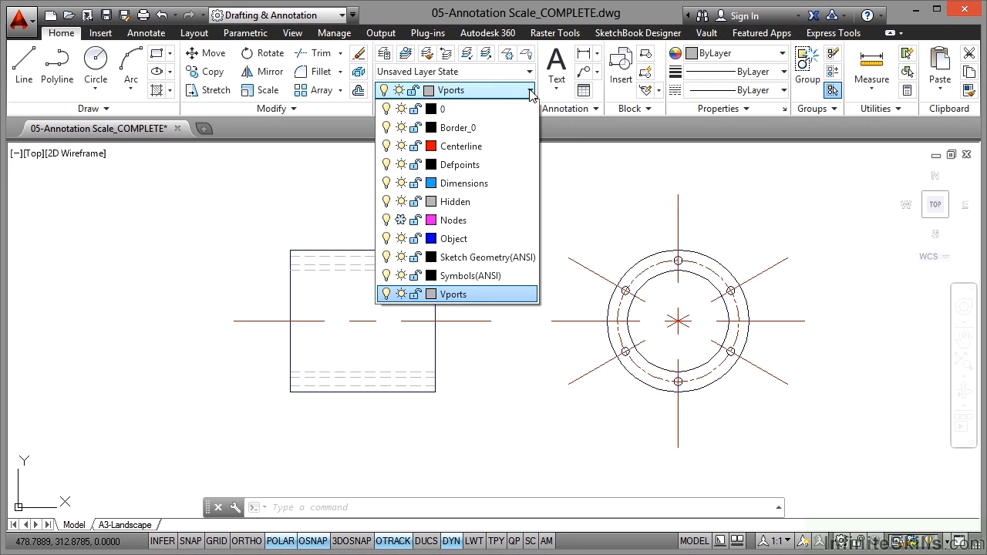
left_click(463, 185)
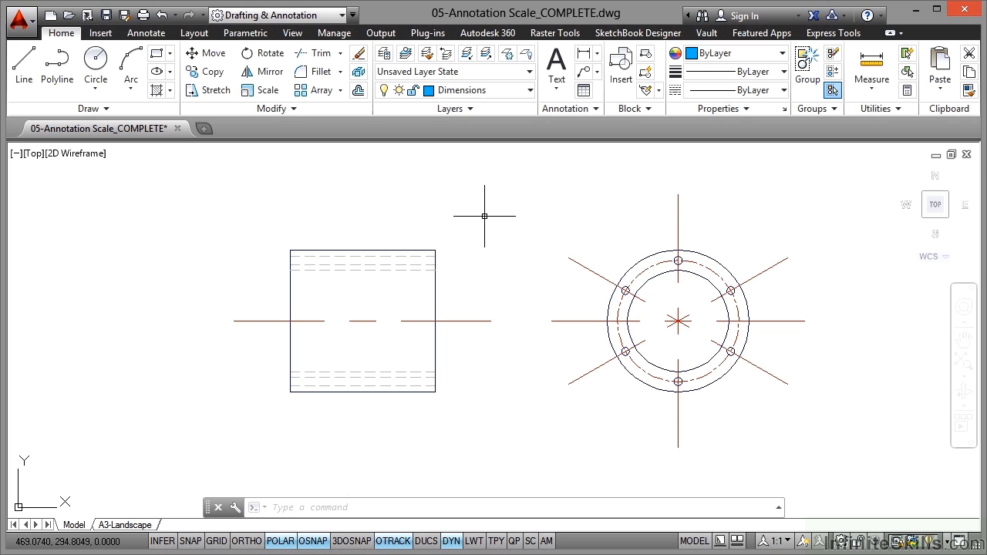
Step: Start a Linear dimension from the Annotate tab, keeping 1:1 in the Select Annotation Scale dialog
left_click(151, 35)
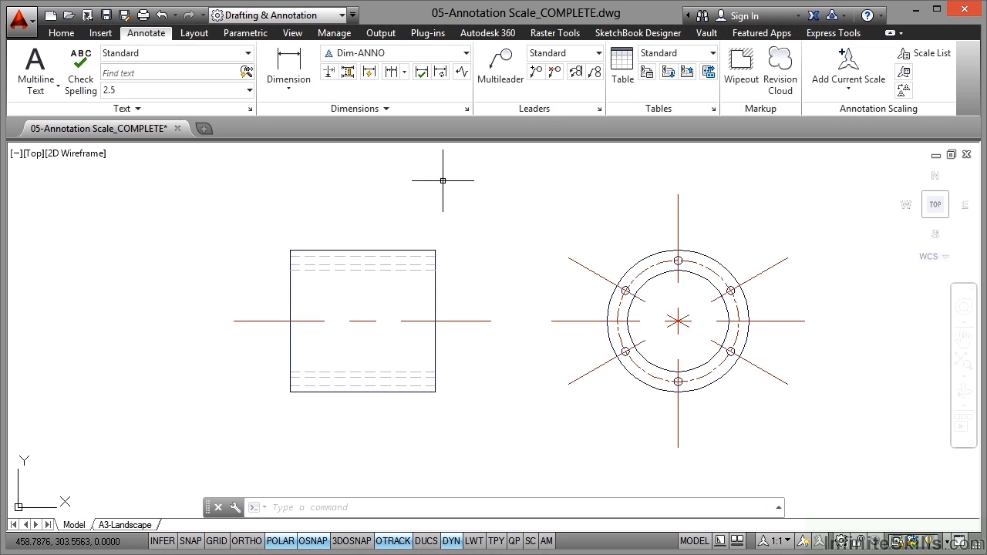
left_click(290, 93)
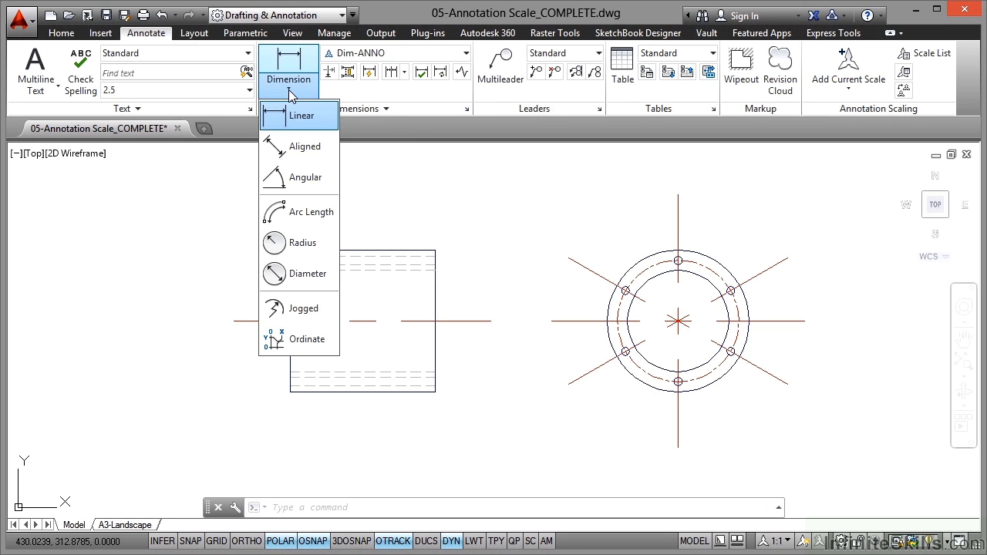
left_click(303, 114)
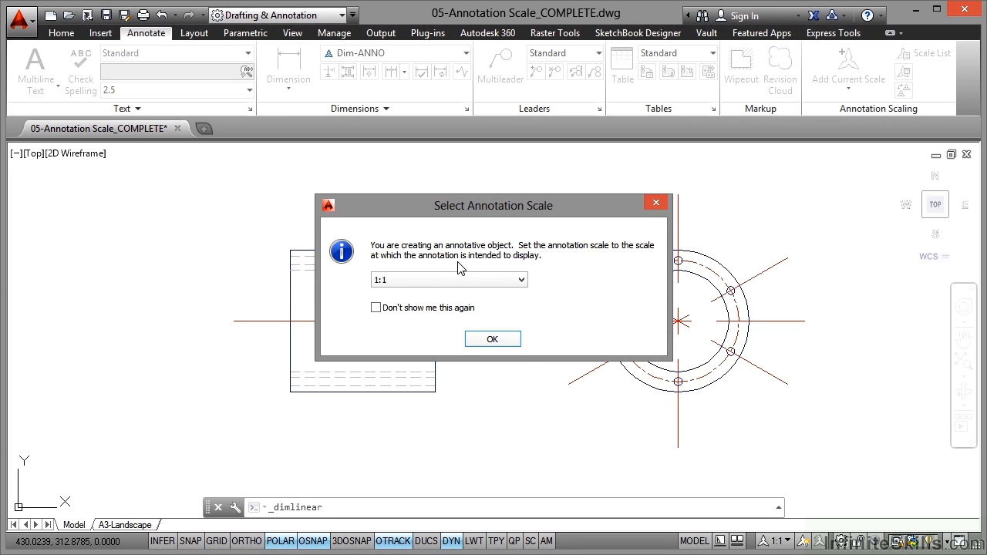
left_click(521, 280)
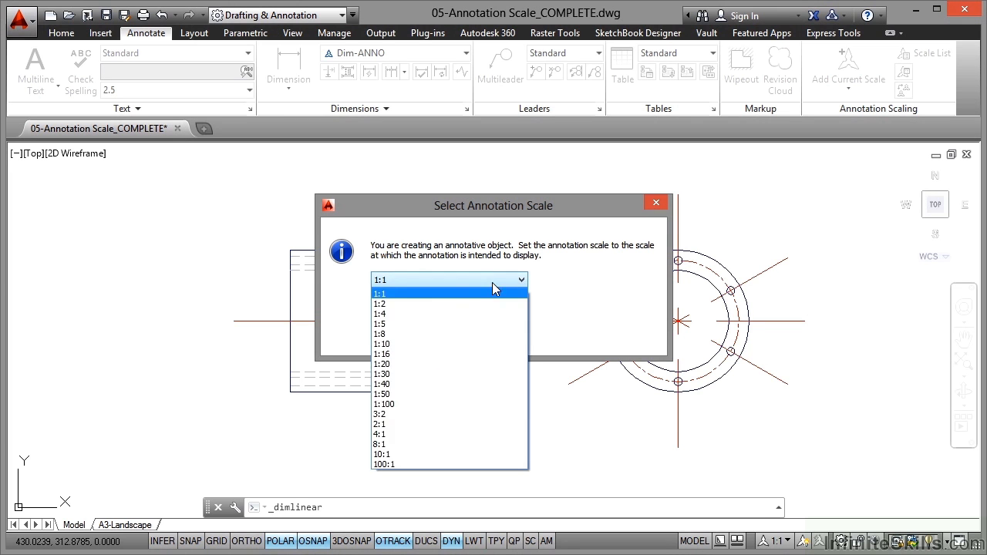
left_click(472, 294)
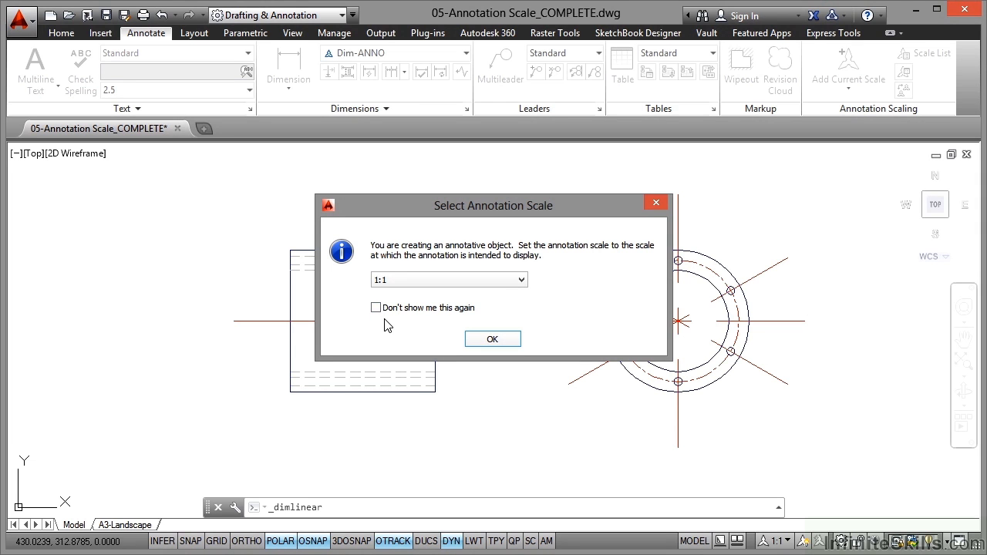
left_click(478, 341)
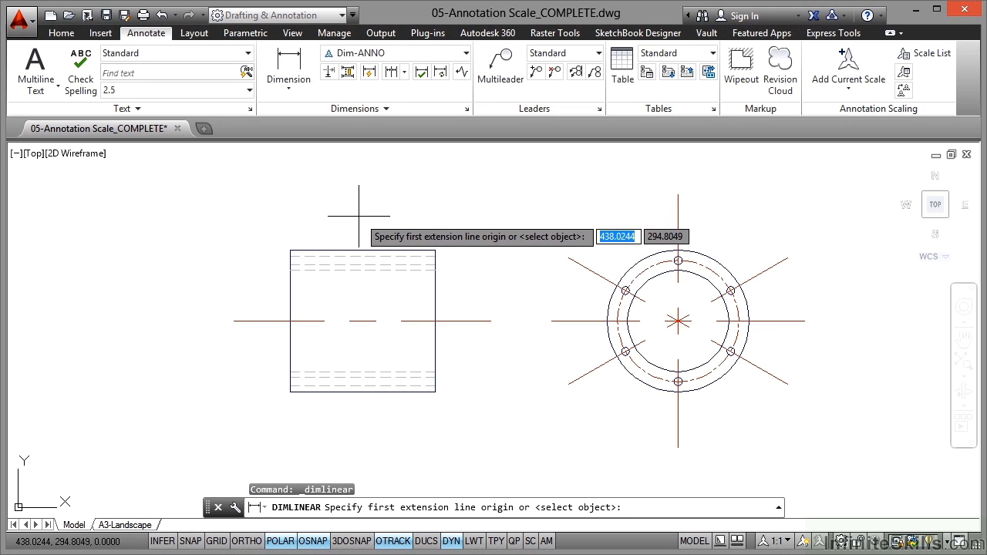
Step: Add the 36 width dimension above and 35 height dimension left of the rectangle, then zoom out
left_click(289, 250)
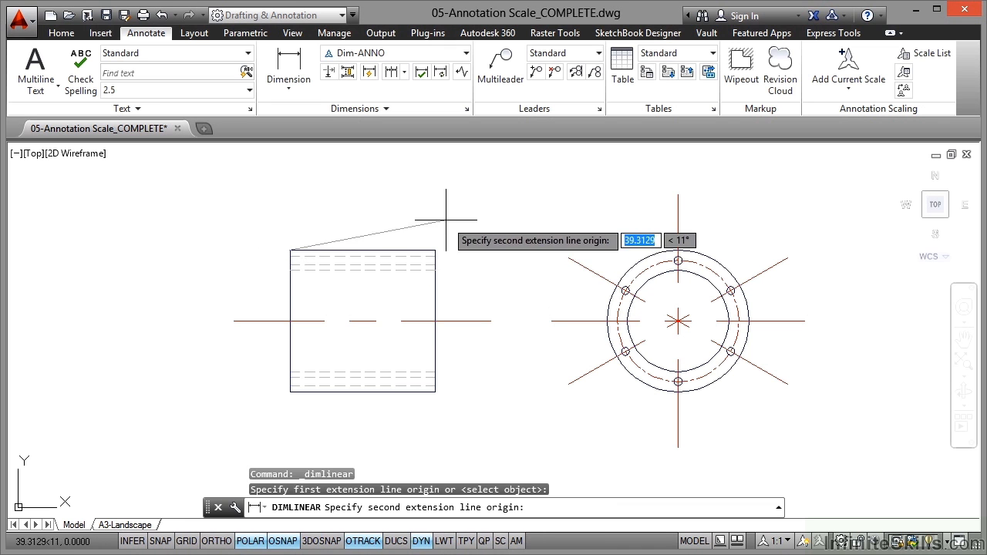
left_click(435, 250)
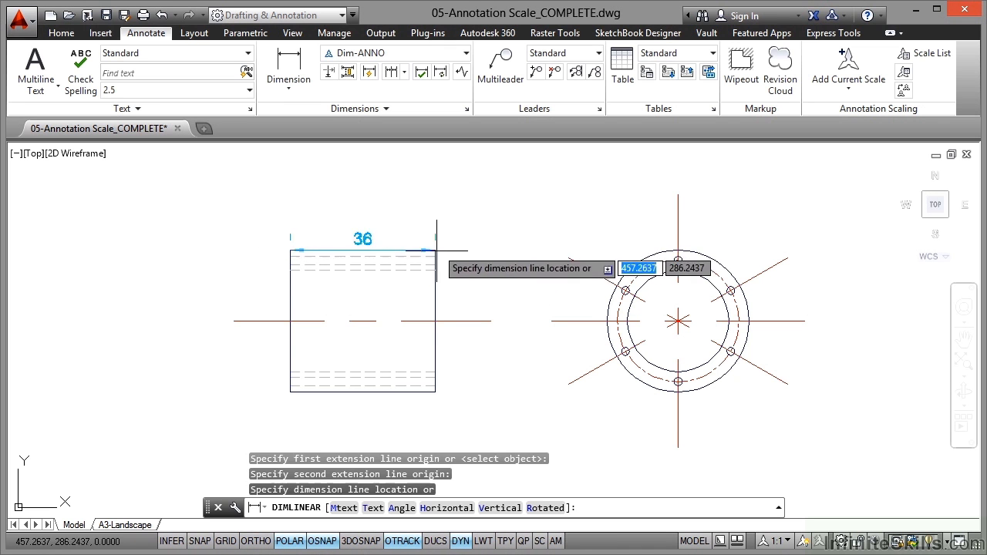
left_click(439, 193)
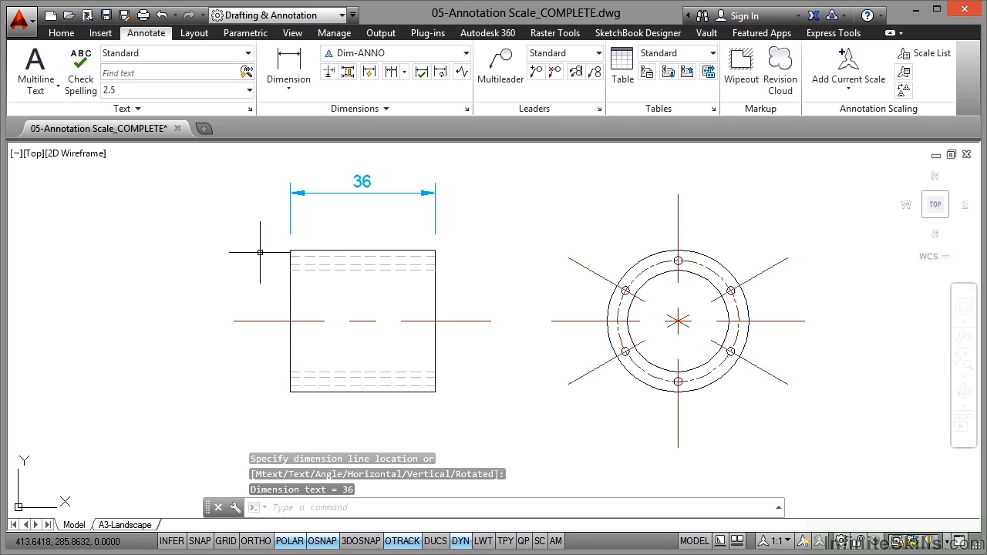
right_click(170, 174)
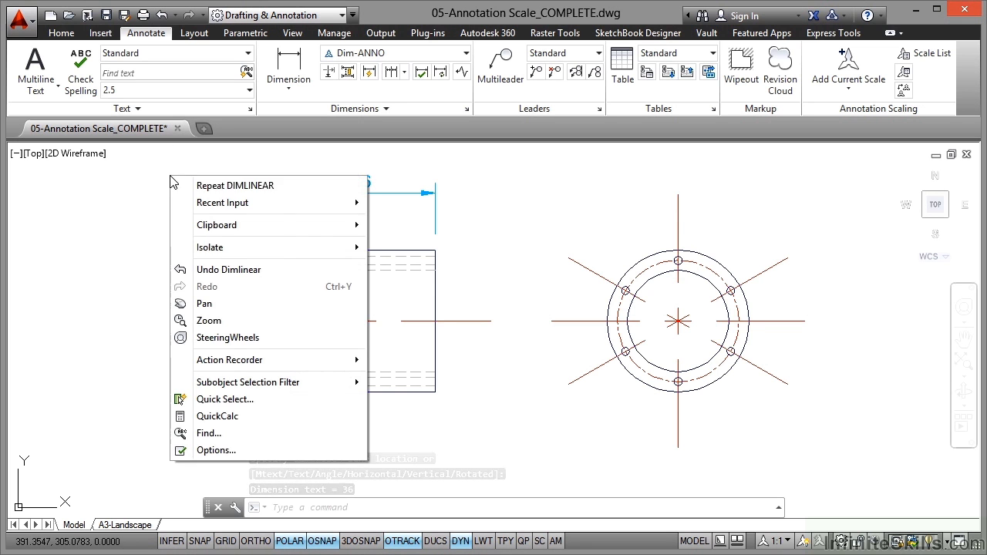
left_click(208, 185)
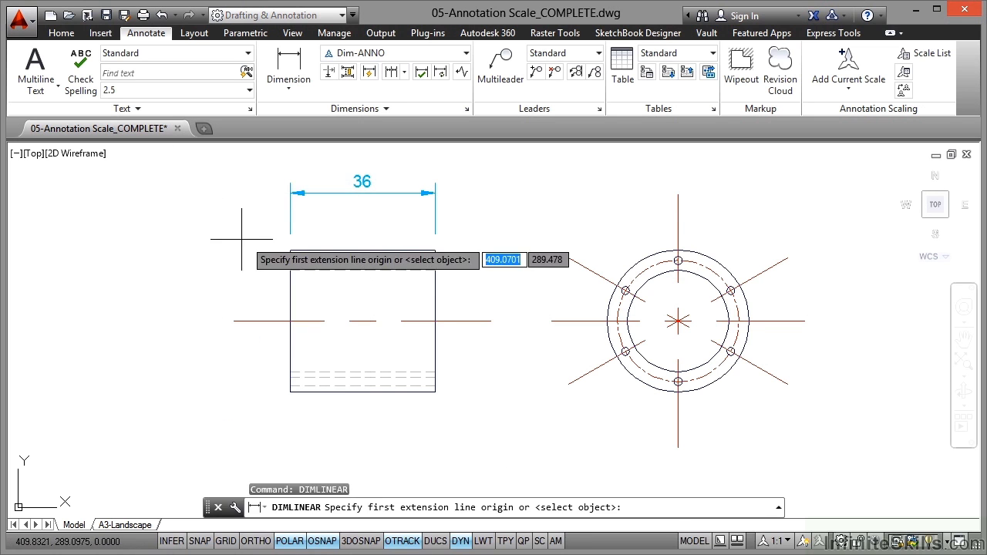
left_click(289, 250)
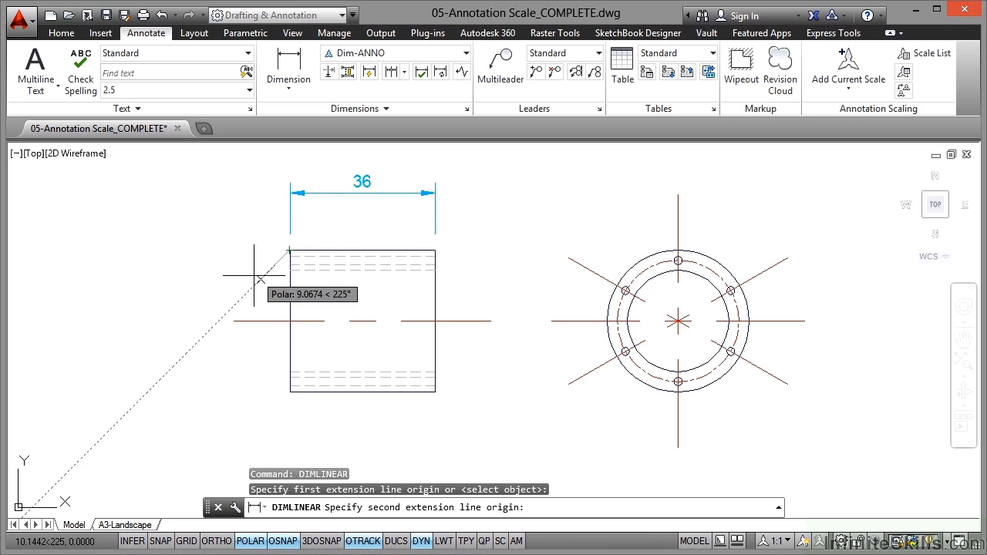
left_click(289, 392)
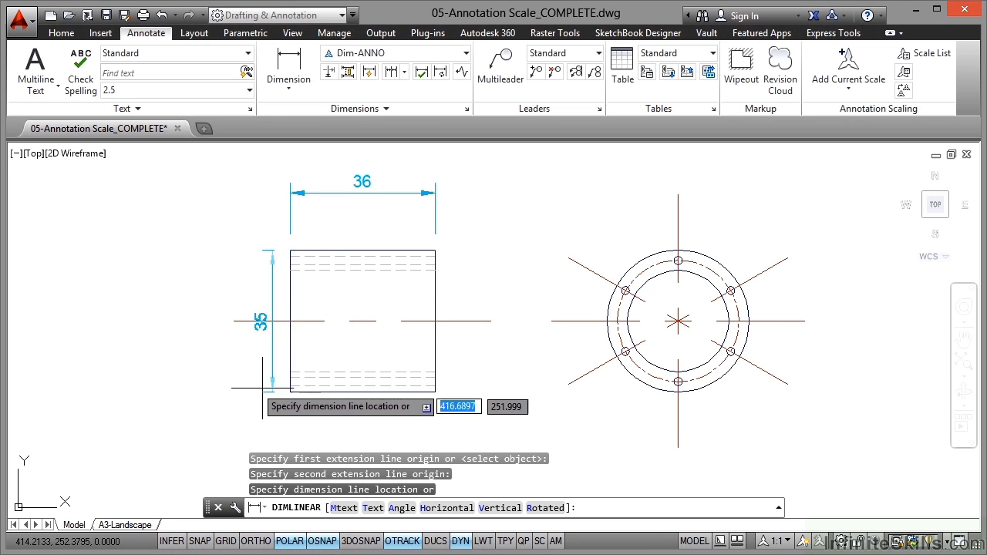
left_click(196, 378)
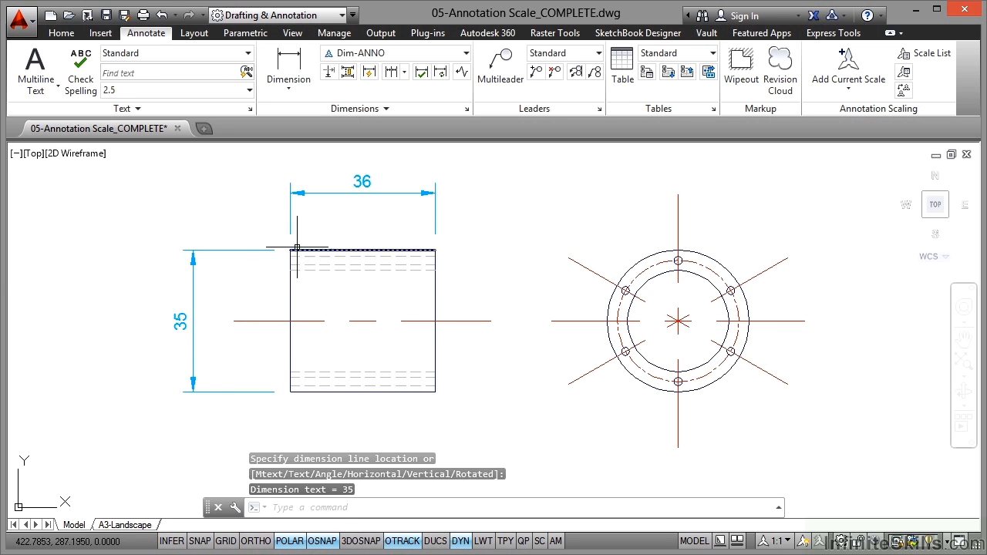
scroll(297, 248, "up", 8)
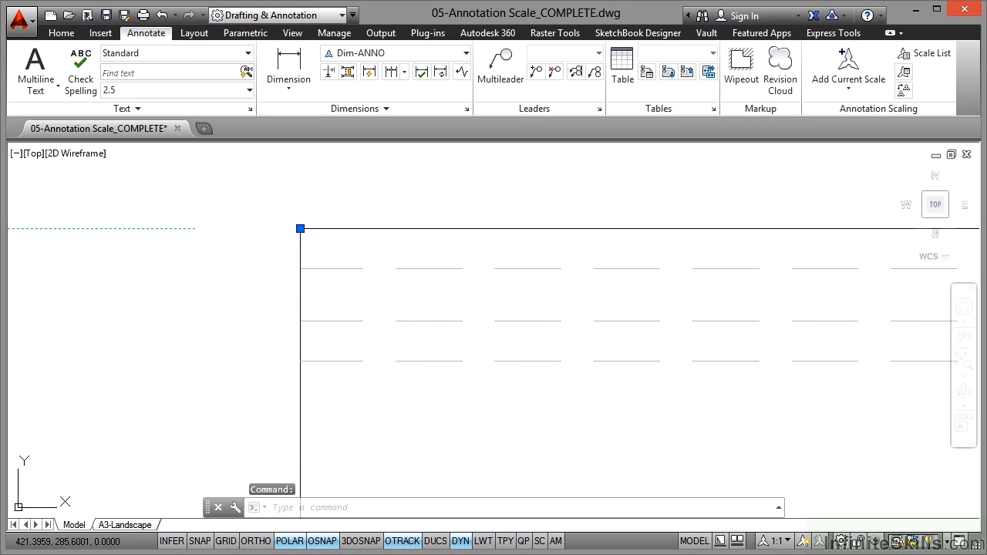
key("Escape")
scroll(312, 250, "down", 5)
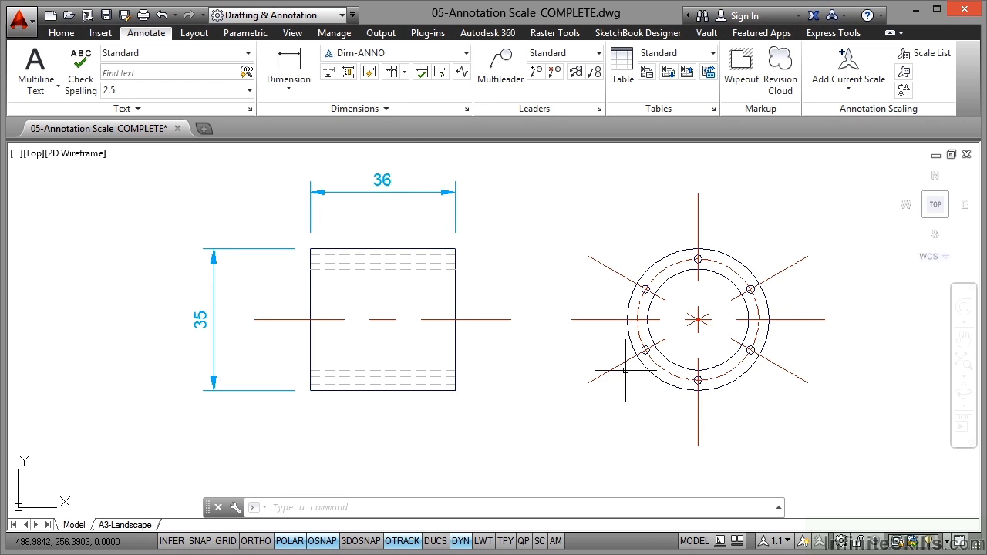
Step: Reapply the 1:1 annotation scale from the status bar and go to the A3-Landscape sheet
left_click(778, 542)
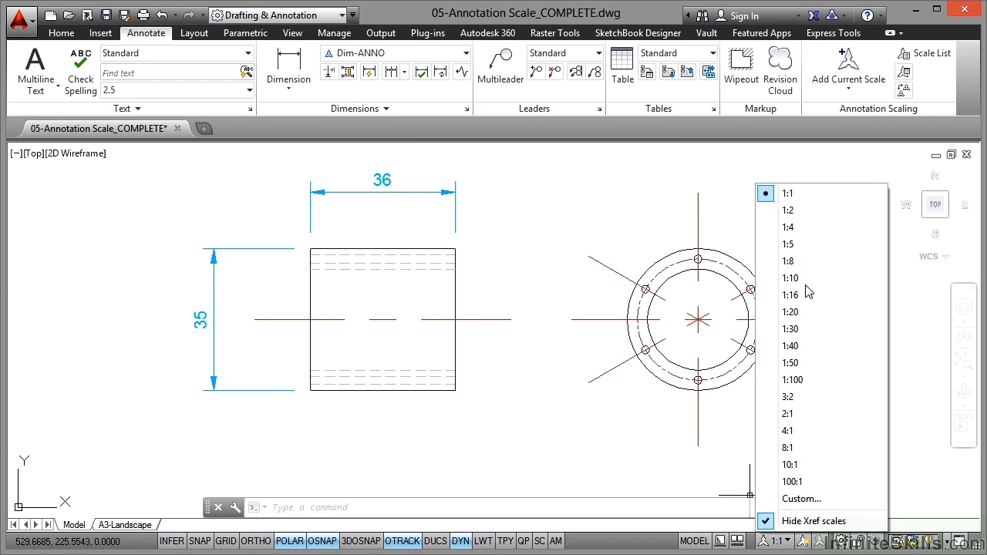
left_click(803, 194)
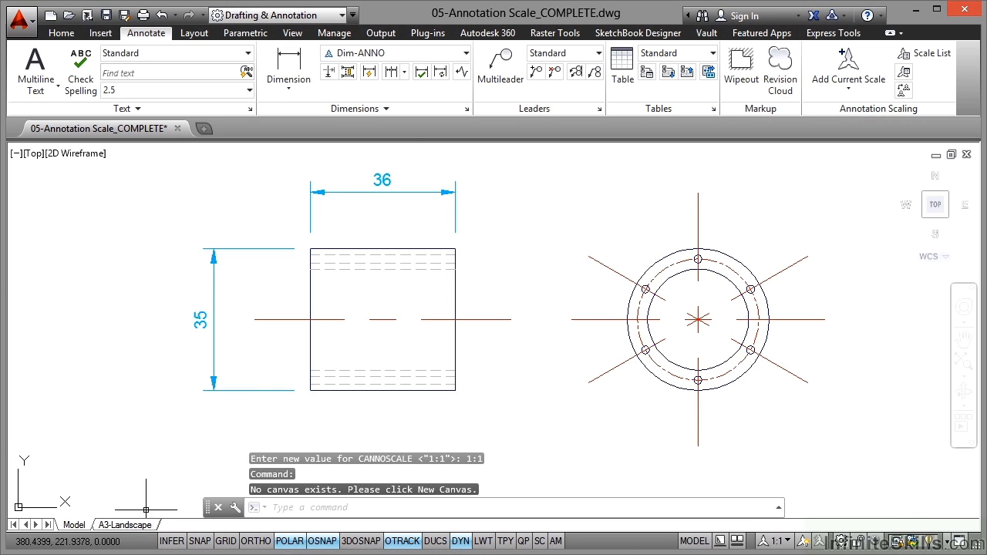
left_click(125, 525)
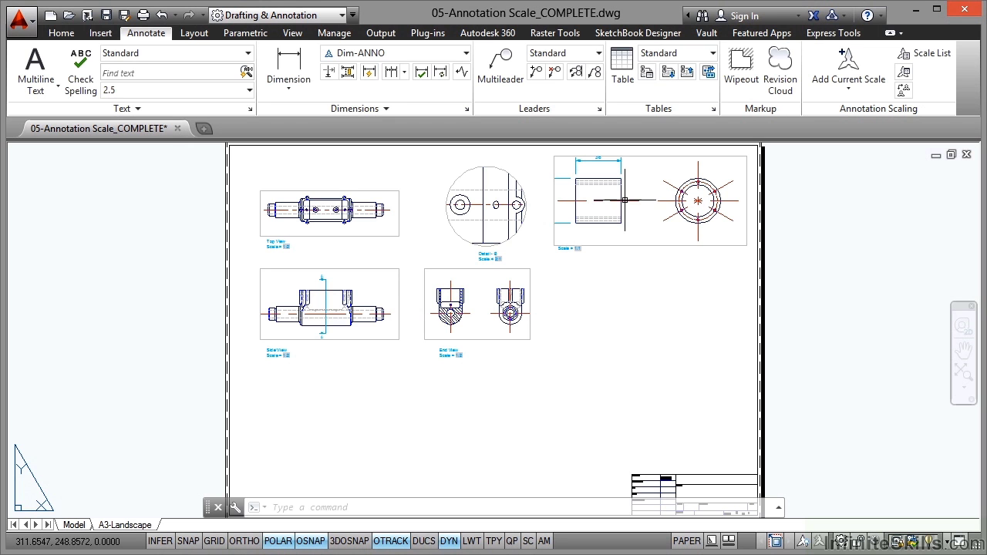
Step: Enter the Scale 1:1 viewport, find panning blocked by its view lock, and return to paper space
middle_click_drag(648, 188, 538, 280)
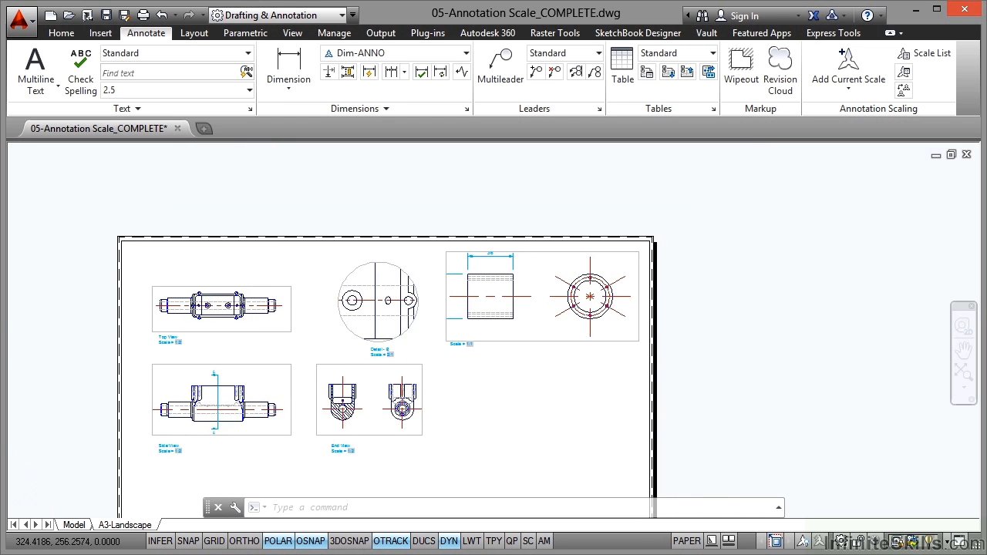
scroll(533, 288, "up", 4)
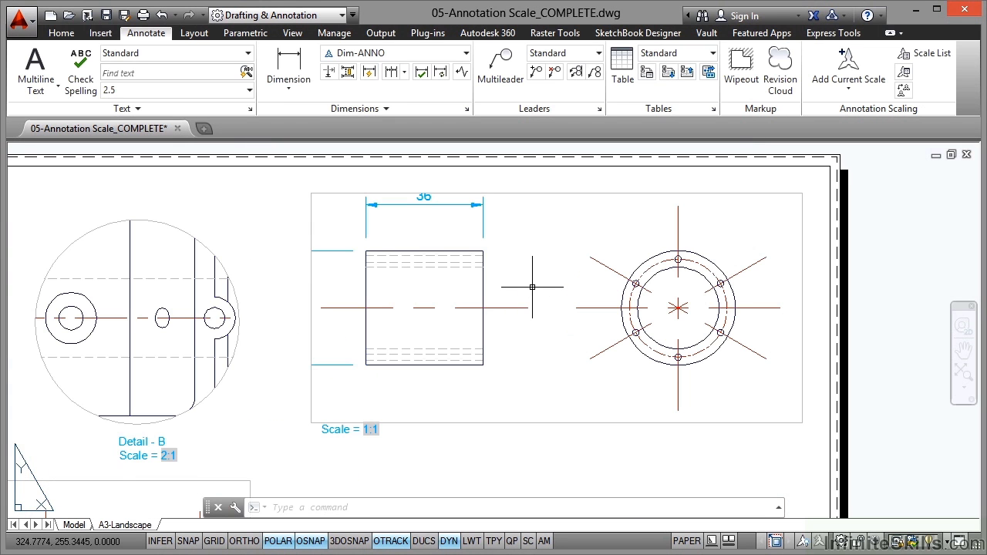
double_click(559, 238)
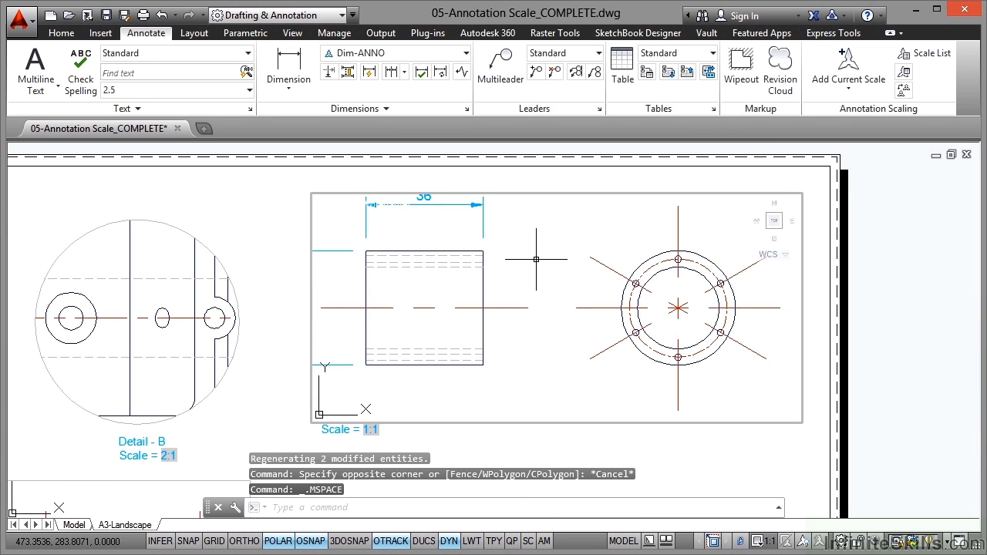
mouse_move(536, 259)
middle_mouse_down()
mouse_move(574, 265)
mouse_move(528, 264)
middle_mouse_up()
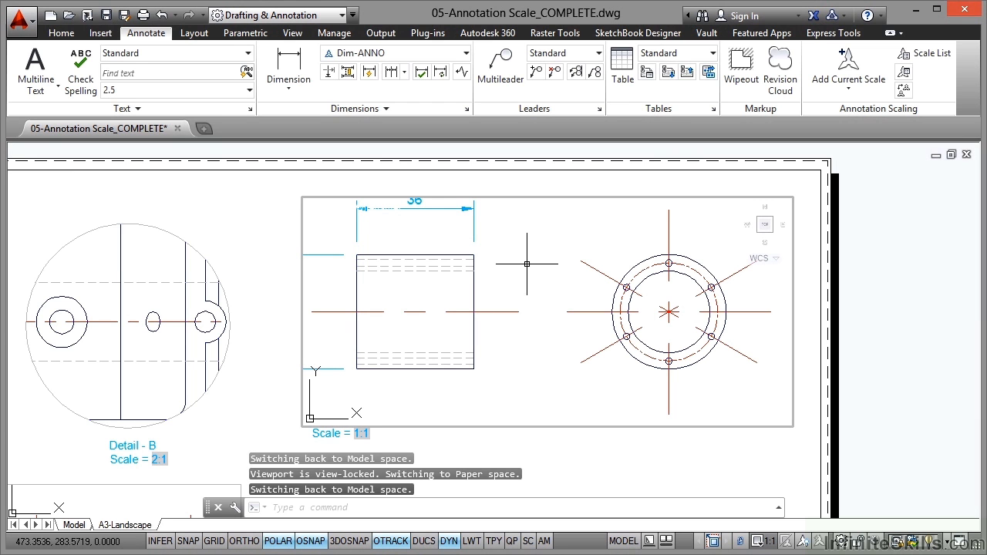
double_click(250, 220)
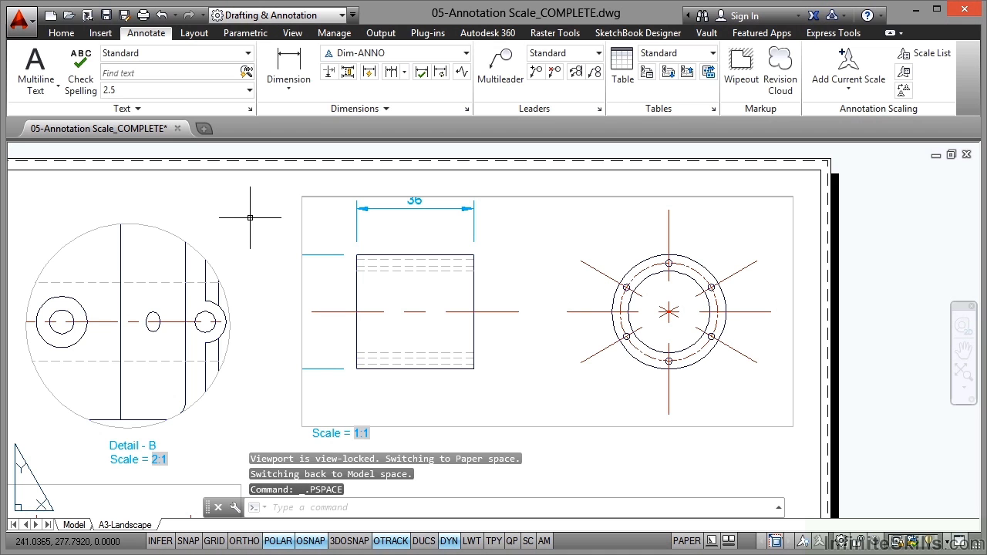
Step: Set the 1:1 viewport's Display Locked to No, then pan its part view from inside
left_click(533, 198)
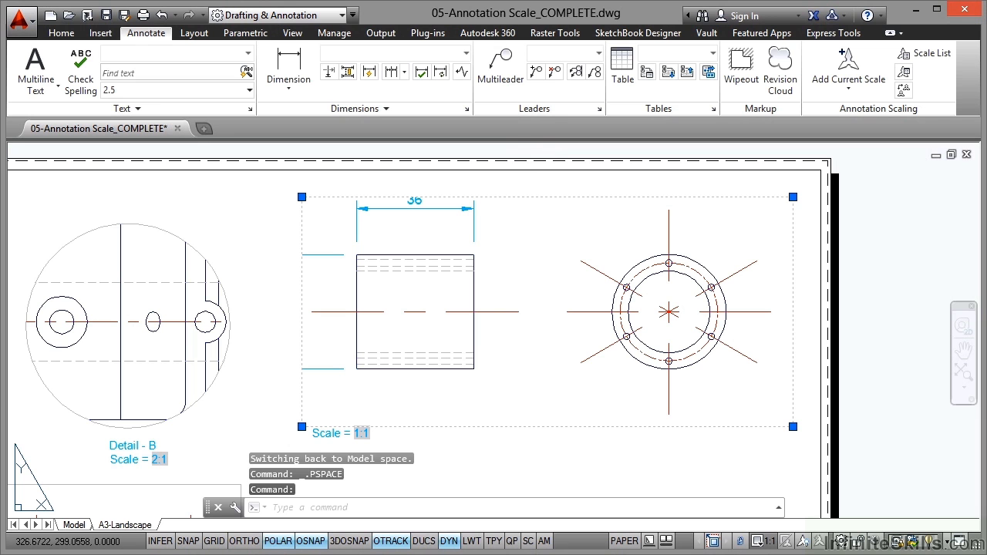
right_click(531, 152)
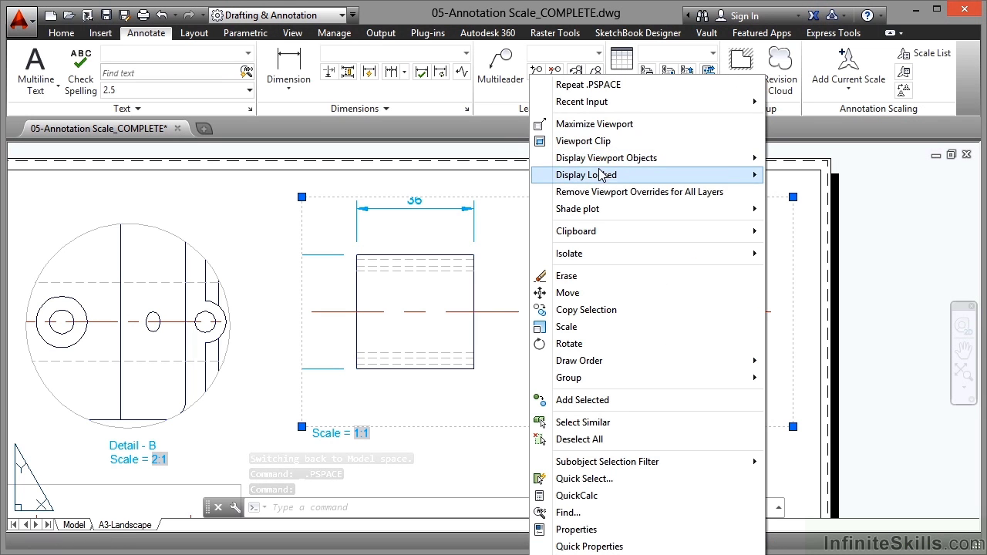
mouse_move(601, 177)
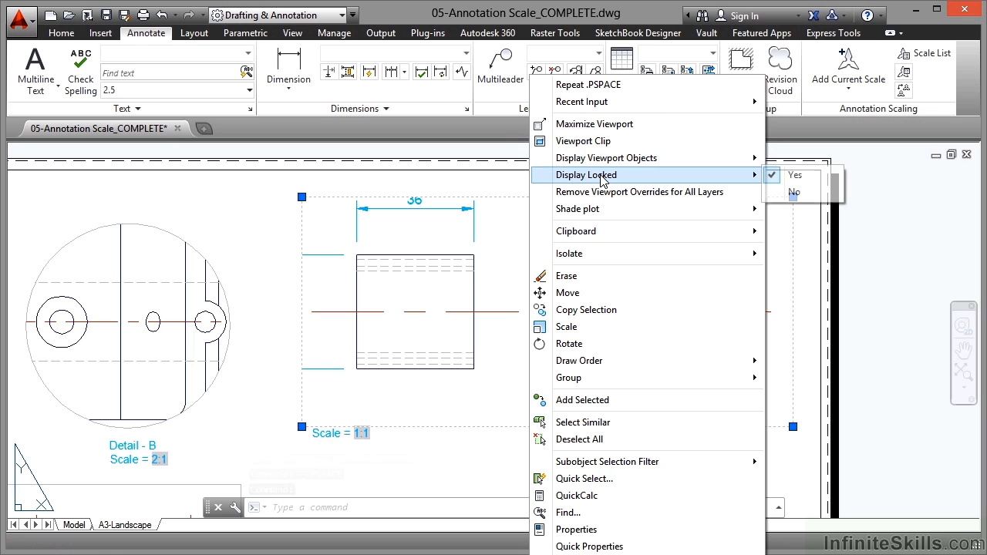
left_click(794, 193)
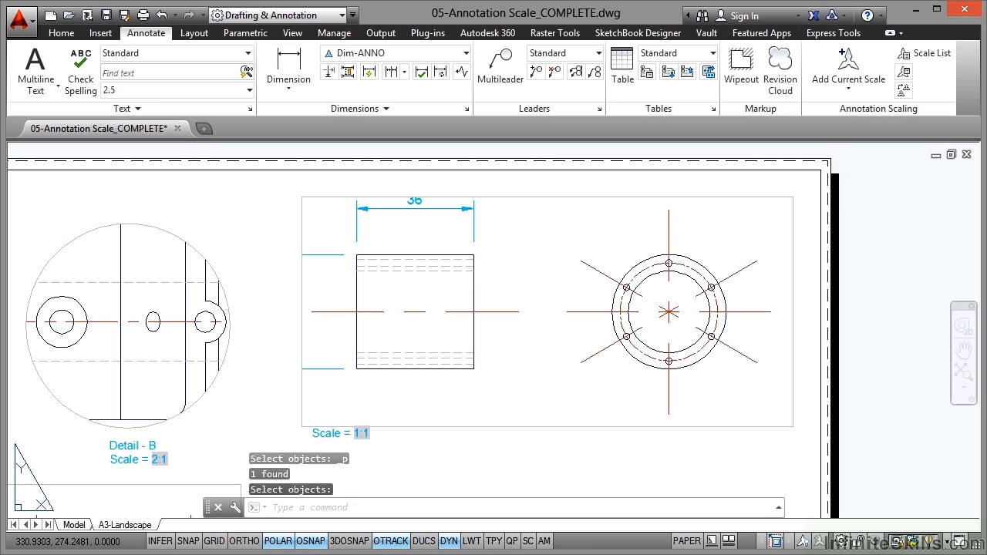
double_click(543, 229)
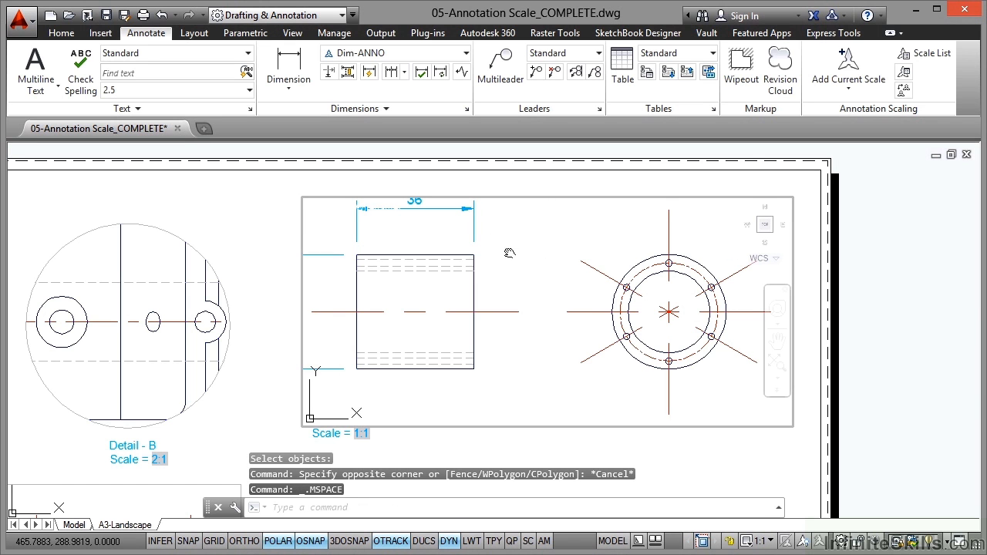
middle_click_drag(509, 252, 525, 255)
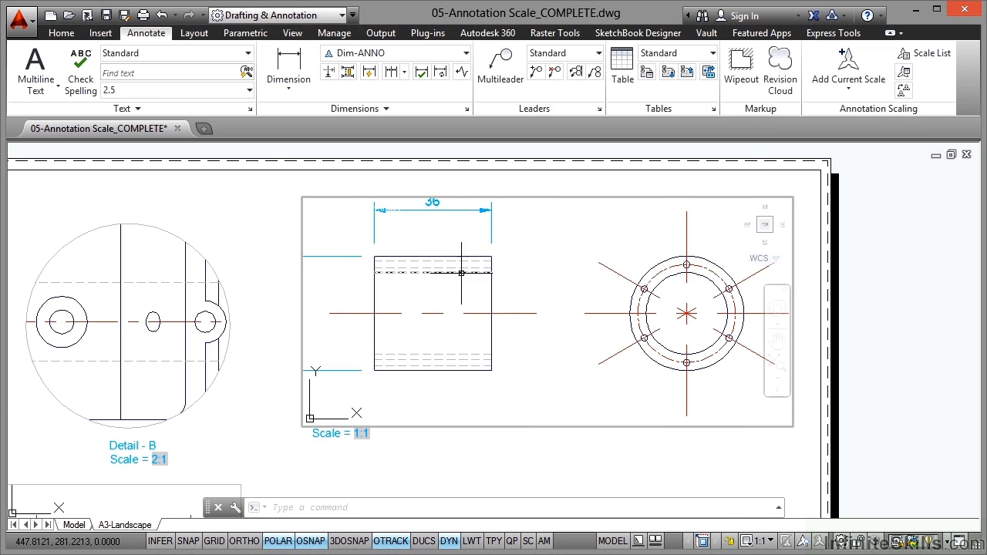
Step: Stretch the 1:1 viewport's top-left and bottom-left grips up and leftward to reveal the 35 dimension
double_click(258, 223)
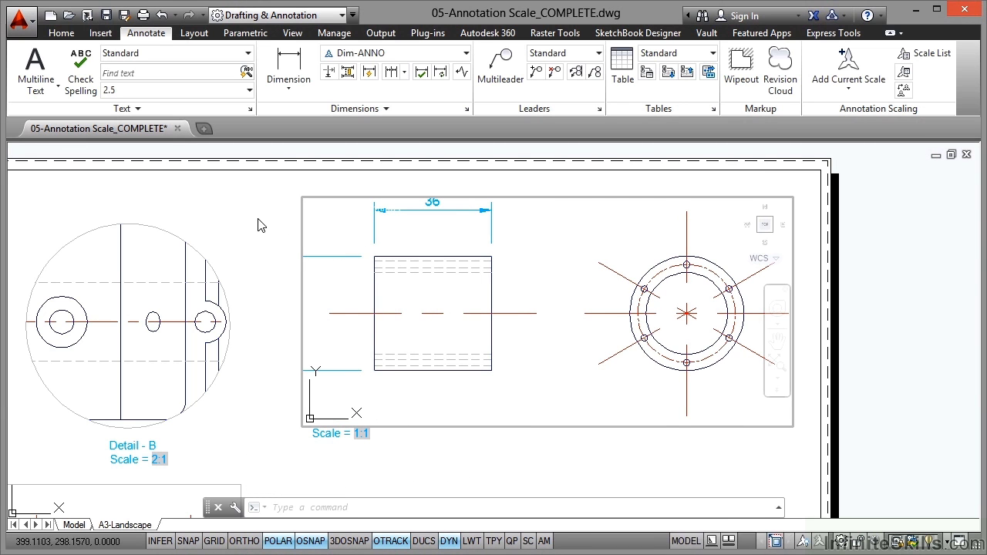
left_click(522, 200)
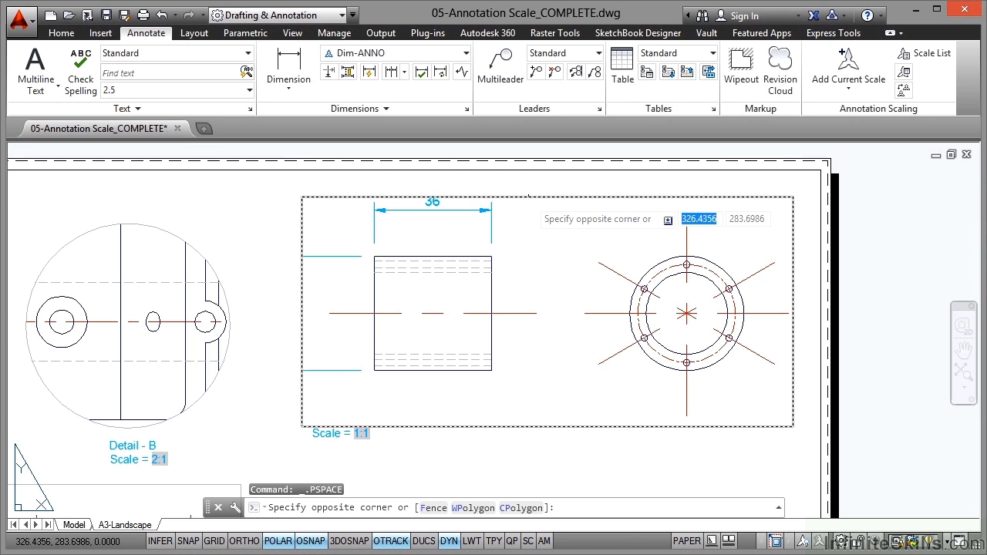
left_click(527, 197)
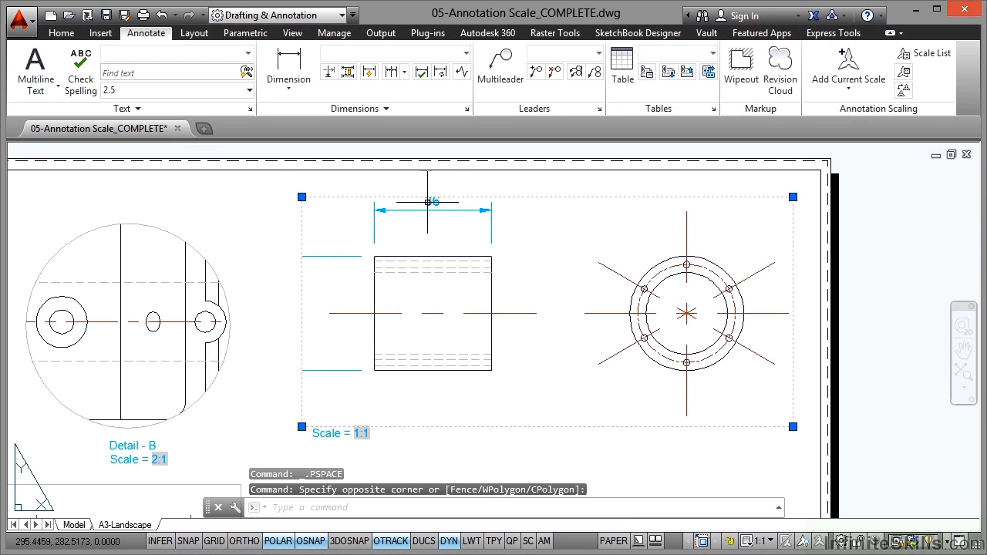
left_click(302, 197)
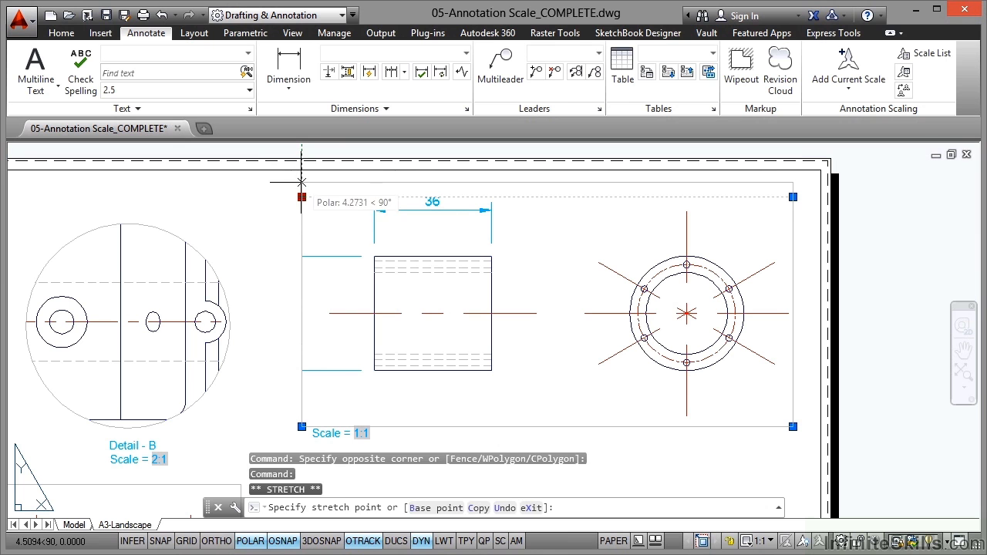
left_click(301, 182)
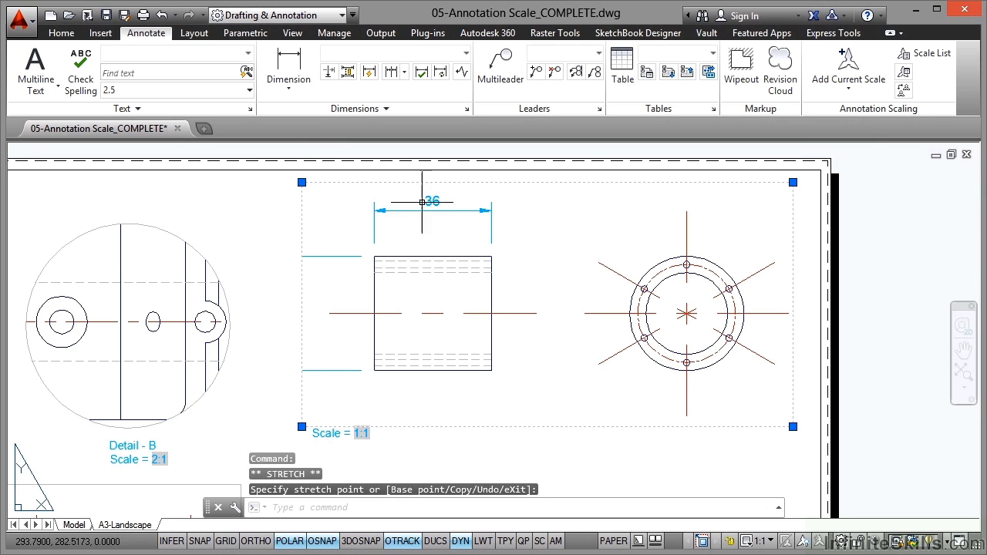
left_click(302, 426)
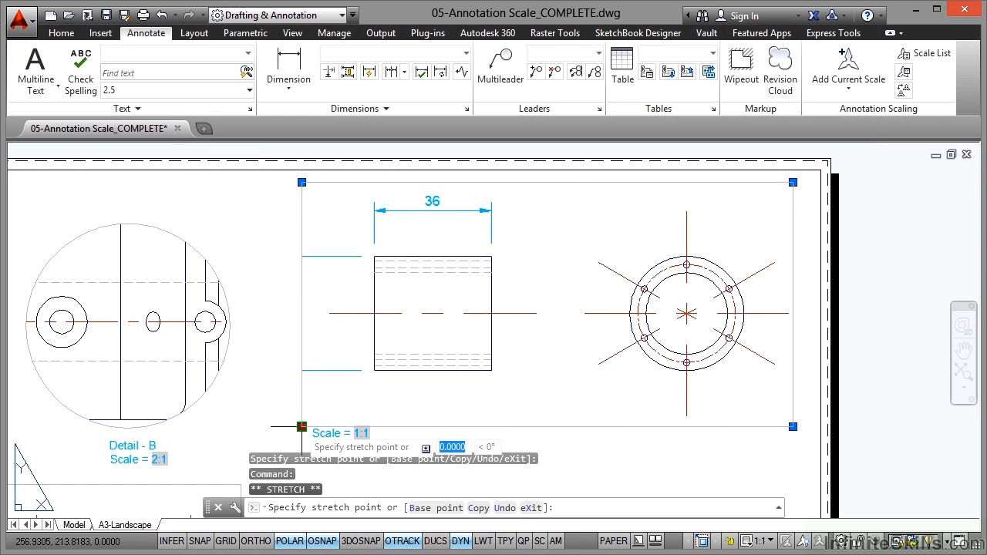
left_click(256, 427)
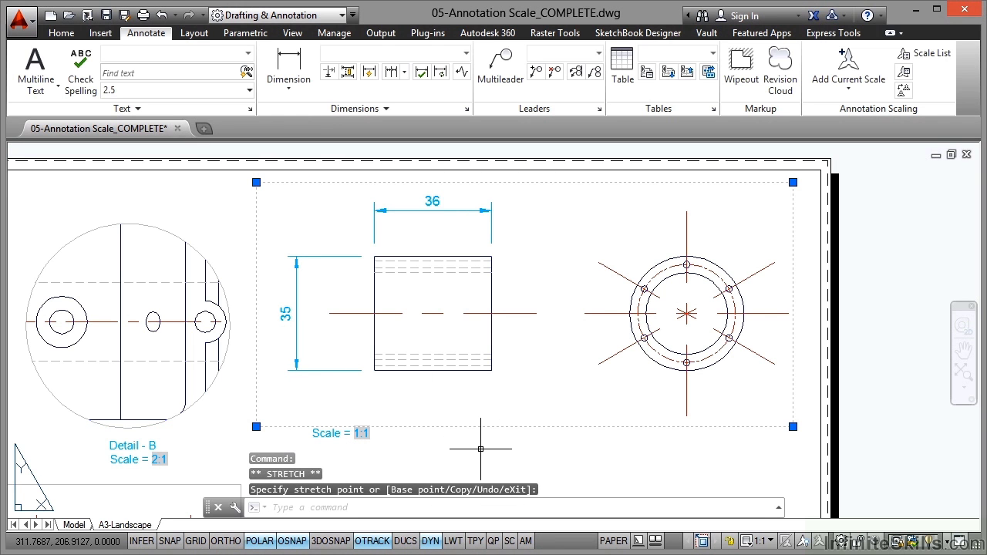
key("Escape")
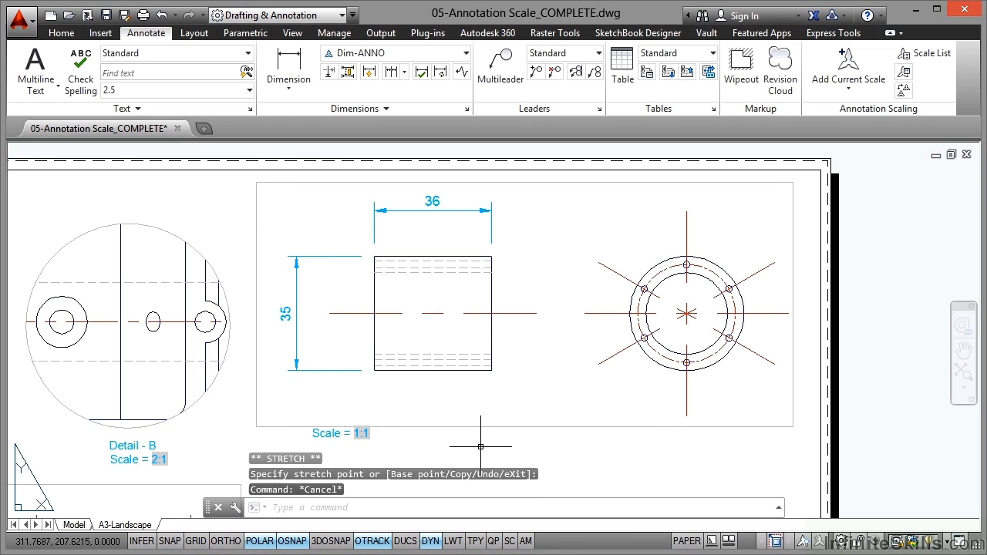